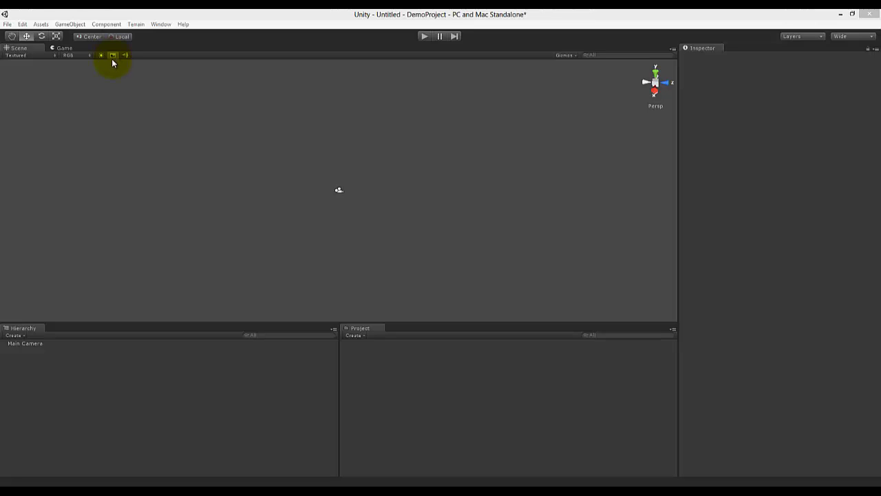
Step: Turn on the grid display in the Scene view
left_click(113, 56)
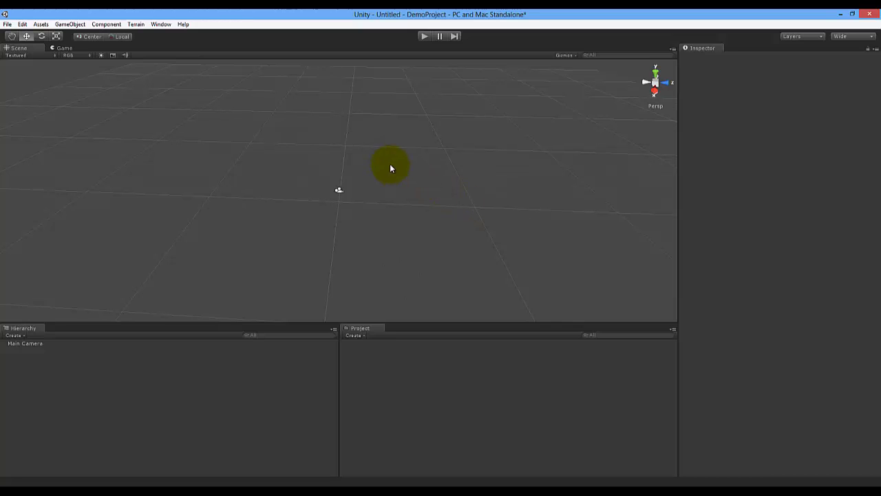
mouse_move(389, 167)
left_mouse_down("alt")
mouse_move(374, 138)
mouse_move(338, 126)
mouse_move(292, 156)
mouse_move(321, 199)
mouse_move(402, 199)
mouse_move(478, 171)
mouse_move(475, 136)
mouse_move(399, 133)
mouse_move(340, 147)
mouse_move(314, 188)
mouse_move(392, 165)
left_mouse_up("alt")
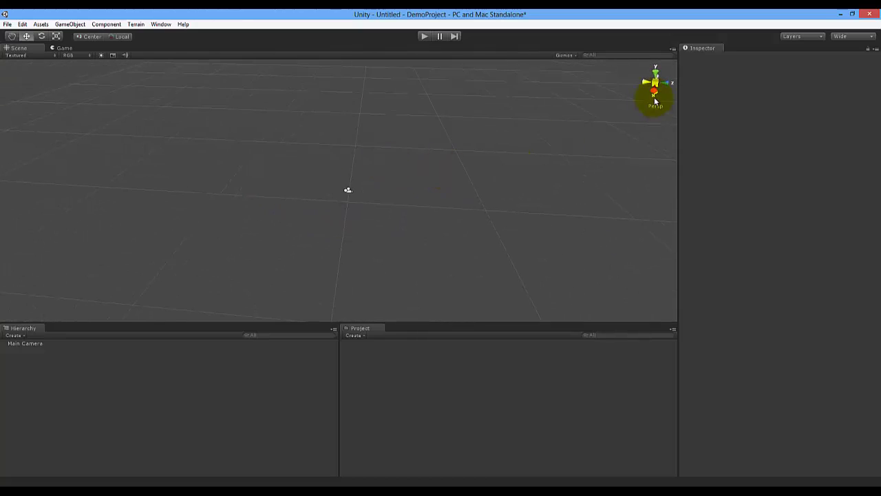
left_click_drag(433, 211, 327, 104, "alt")
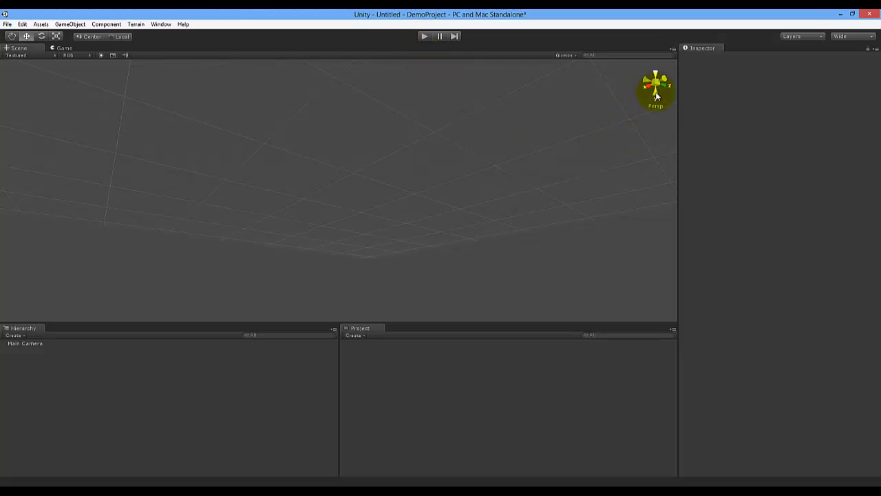
right_click_drag(581, 111, 581, 214)
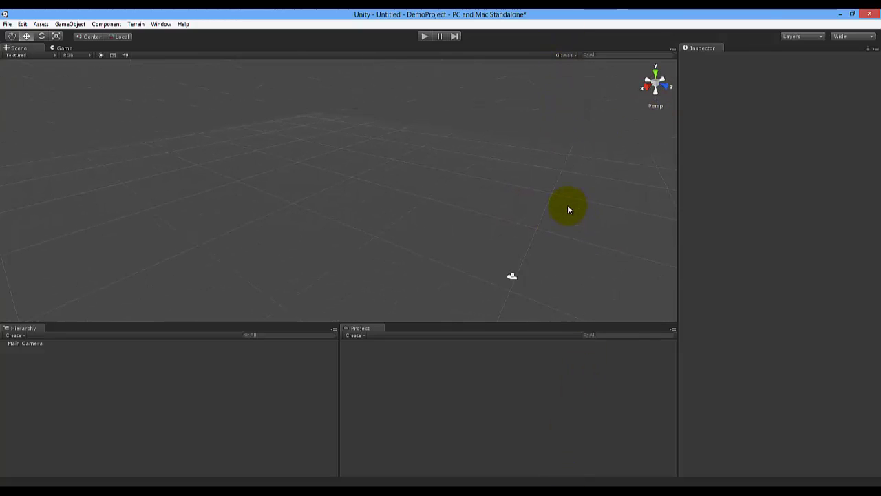
Step: Examine the scene from the bottom, right, left and top views, and return to the perspective view
left_click(658, 93)
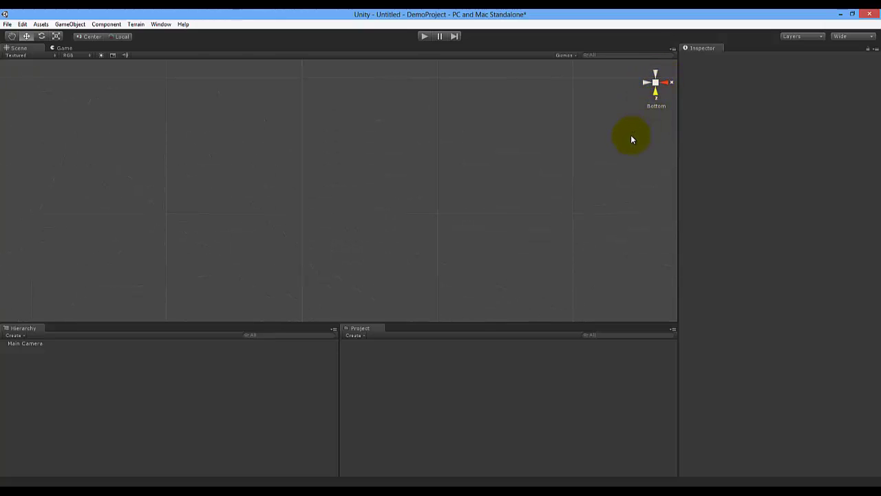
left_click(667, 83)
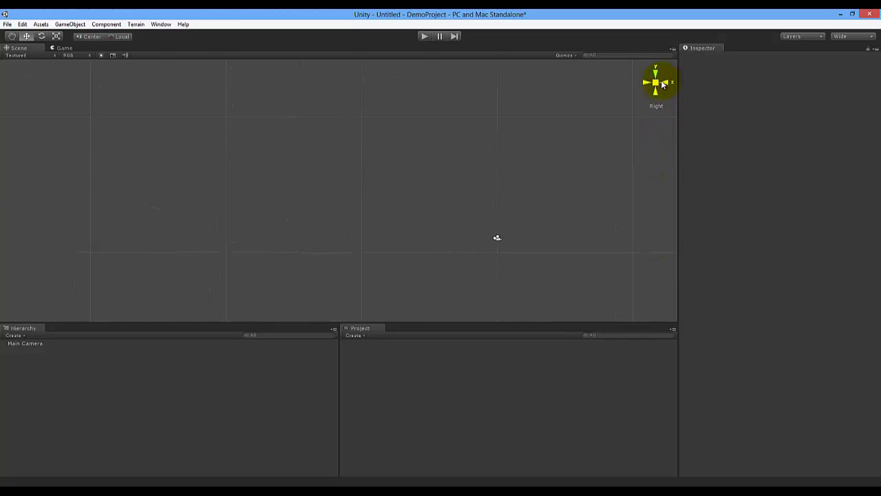
left_click(667, 83)
left_click(666, 83)
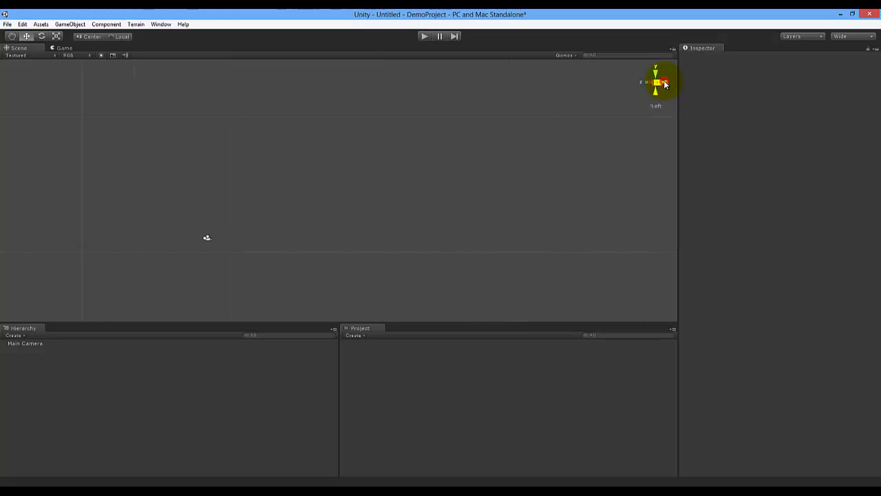
left_click(656, 73)
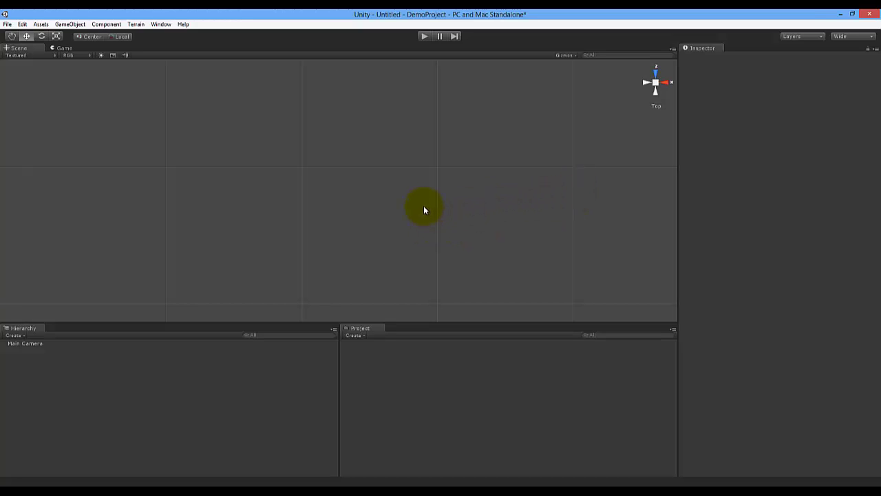
left_click_drag(398, 209, 307, 128, "alt")
left_click_drag(488, 197, 528, 201, "alt")
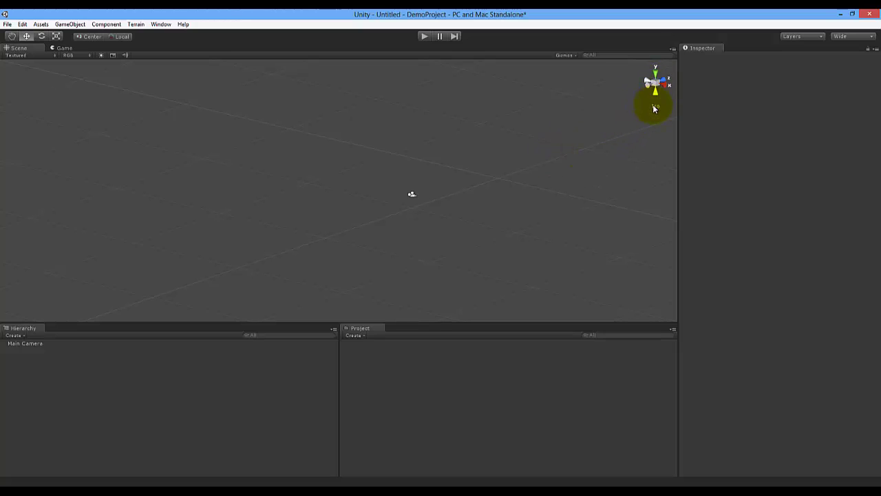
left_click(665, 85)
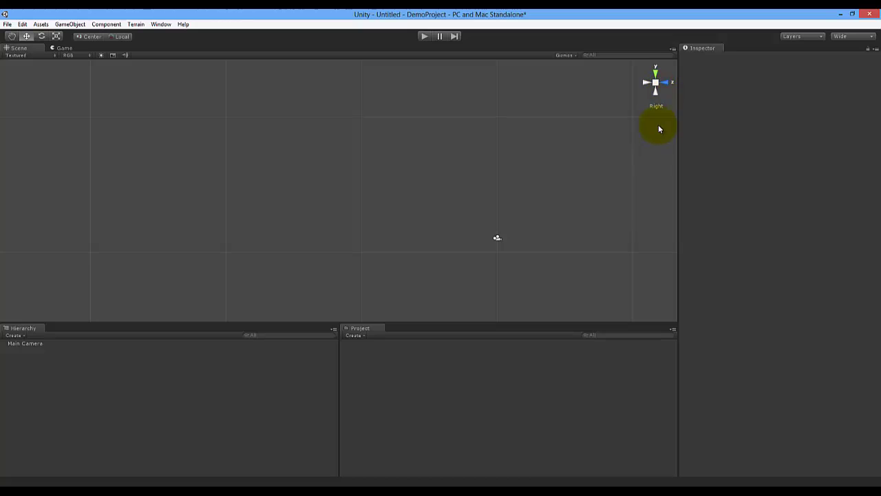
left_click(655, 83)
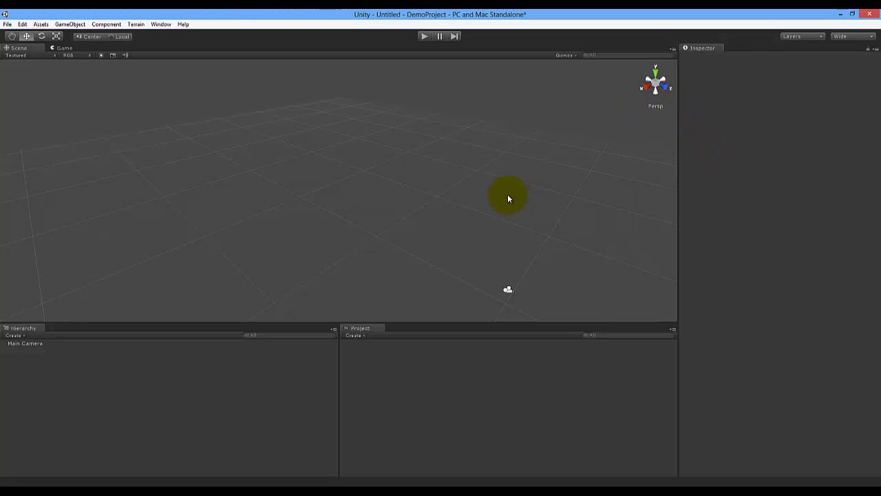
Step: Explore the empty scene by orbiting around and moving through it in perspective
mouse_move(494, 195)
left_mouse_down("alt")
mouse_move(474, 179)
mouse_move(527, 171)
mouse_move(503, 198)
left_mouse_up("alt")
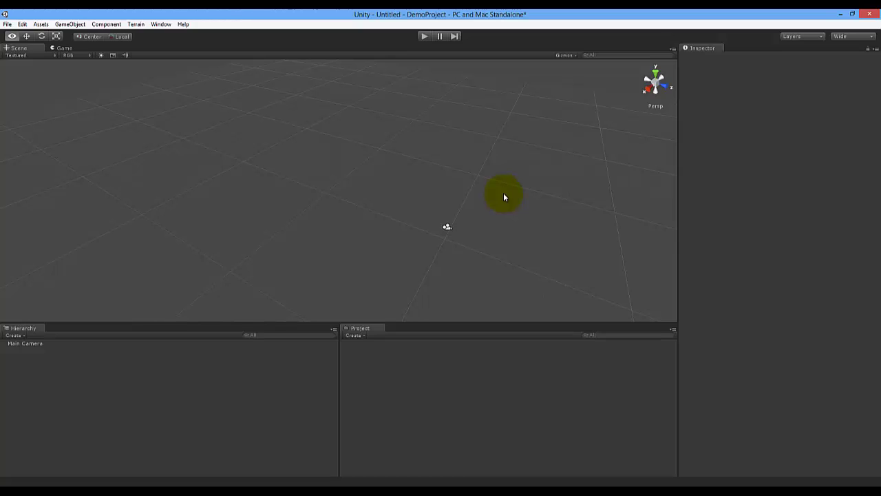
left_click_drag(503, 197, 534, 179, "alt")
key("Down")
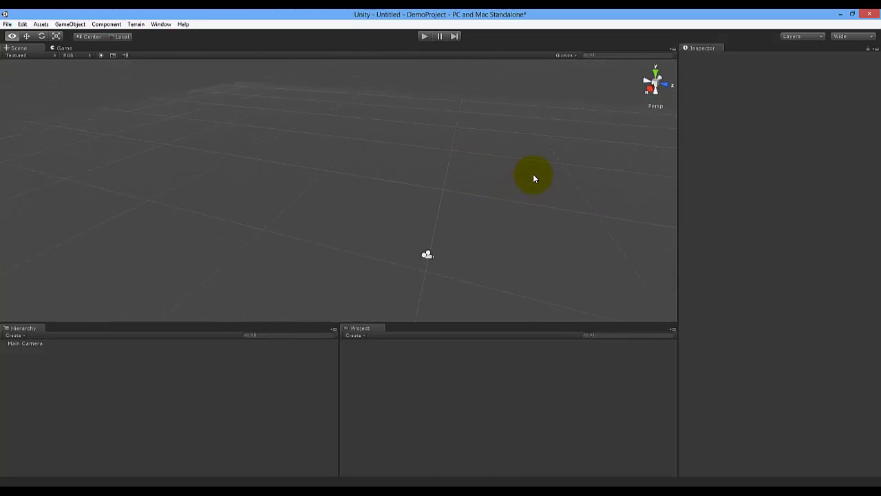
key("Left")
key("Right")
mouse_move(533, 174)
left_mouse_down("alt")
mouse_move(530, 188)
mouse_move(506, 183)
mouse_move(485, 196)
mouse_move(502, 177)
mouse_move(528, 186)
mouse_move(514, 179)
mouse_move(482, 191)
mouse_move(519, 156)
mouse_move(526, 160)
left_mouse_up("alt")
key("Up")
key("Down")
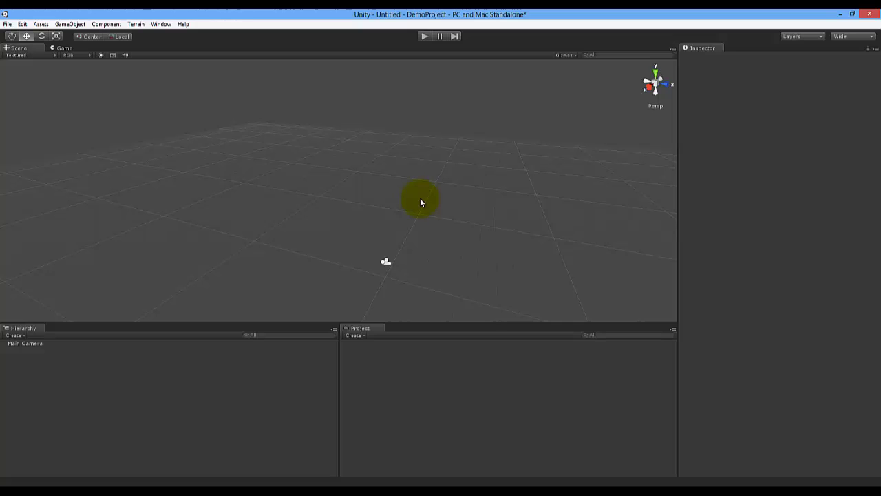
left_click_drag(415, 193, 361, 141, "alt")
left_click_drag(297, 228, 581, 257, "alt")
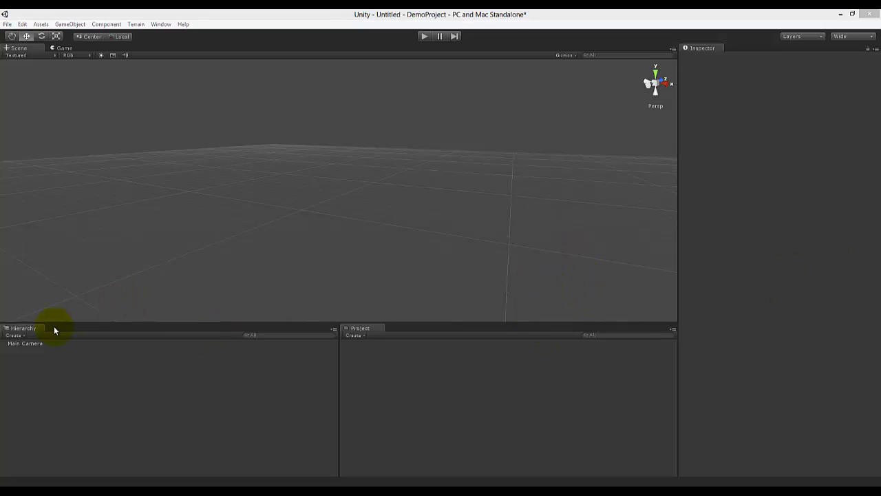
Step: Select the Main Camera and frame it in the Scene view
left_click(29, 348)
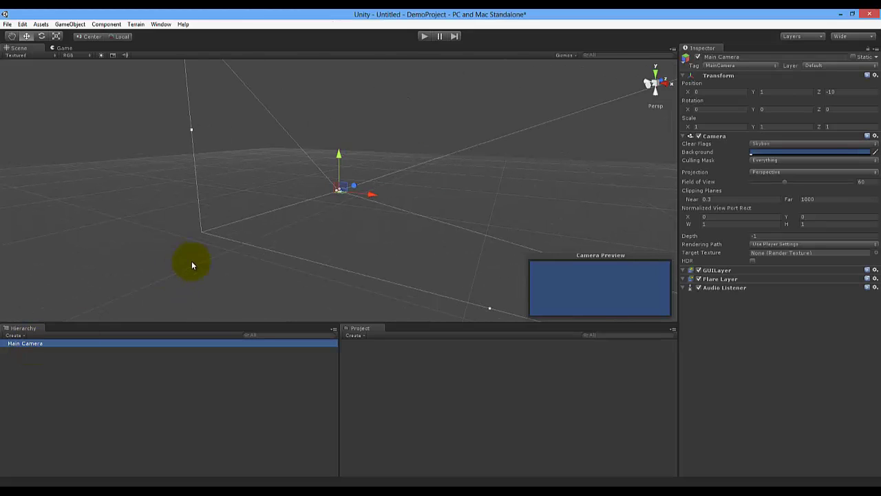
left_click(219, 244)
left_click_drag(292, 241, 117, 233, "alt")
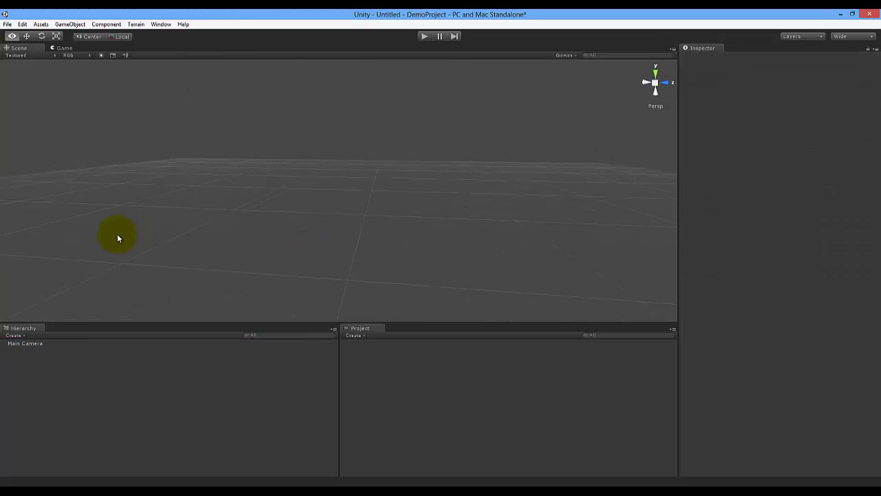
left_click(25, 347)
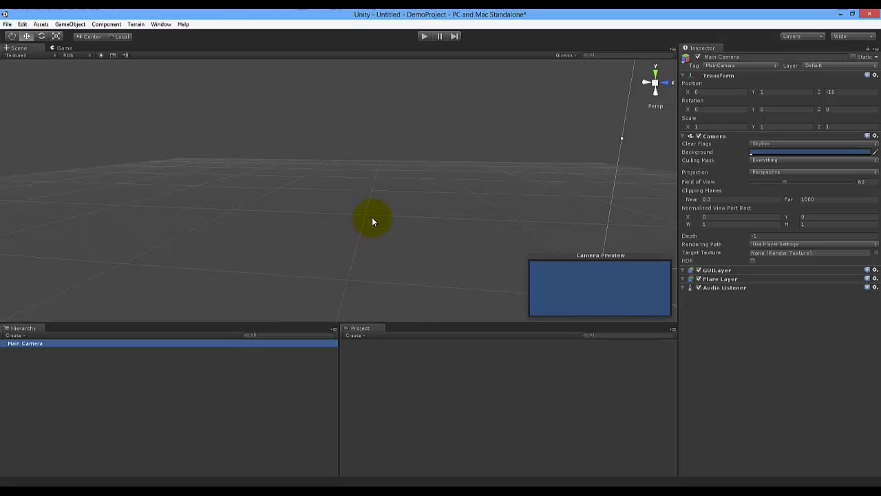
key("f")
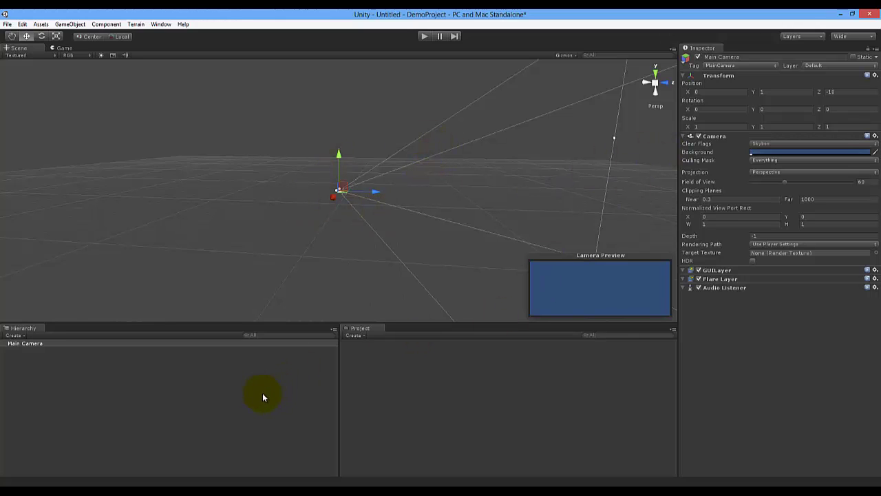
Step: Create a cube in the scene
left_click(15, 336)
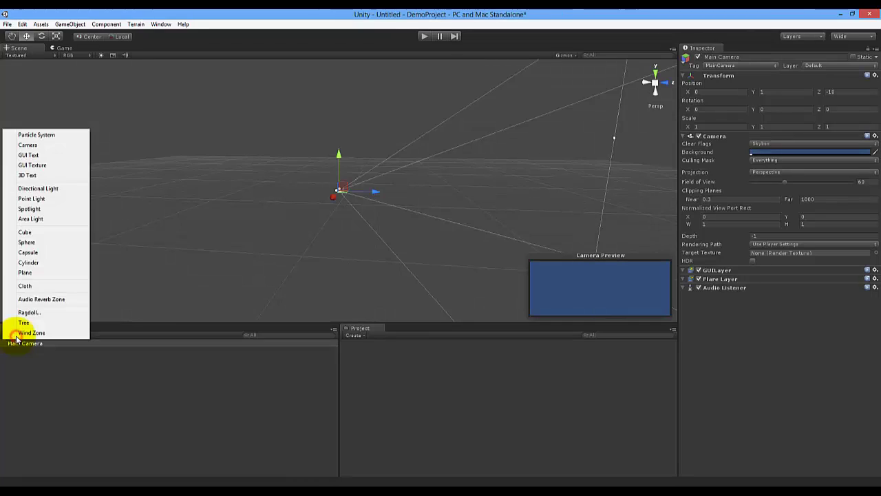
left_click(44, 235)
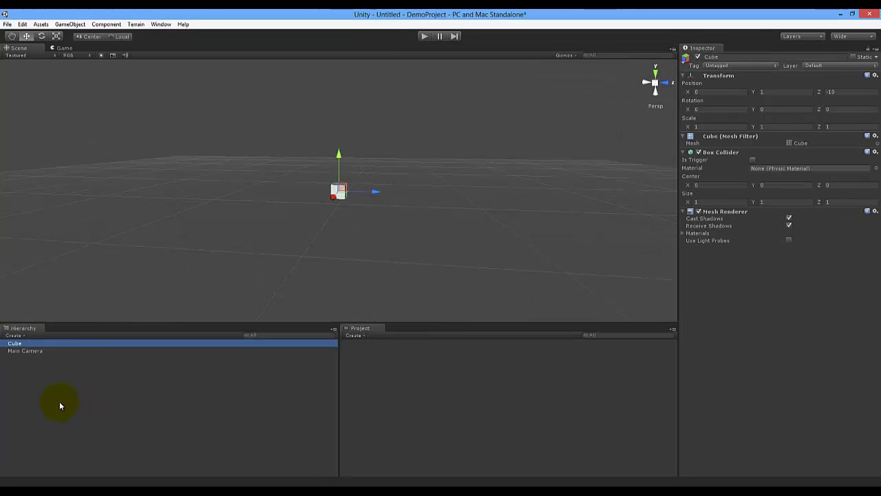
Step: Add a second cube and a wind zone to the scene
left_click(11, 336)
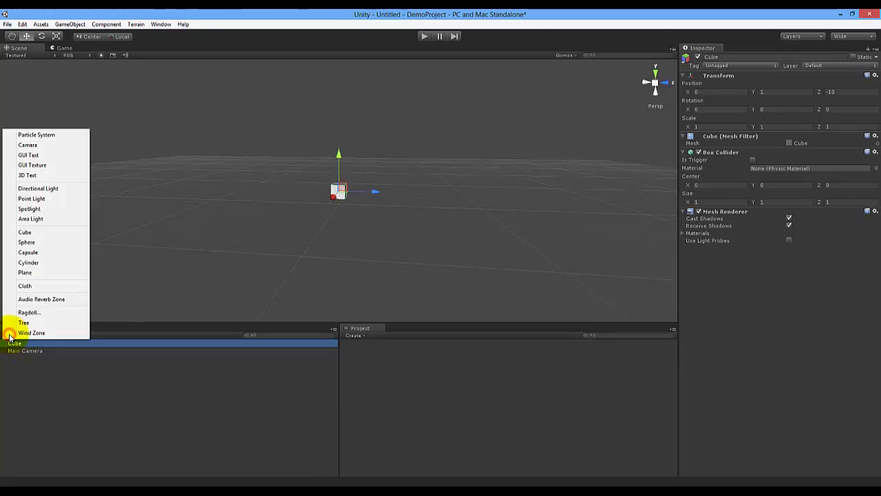
left_click(31, 235)
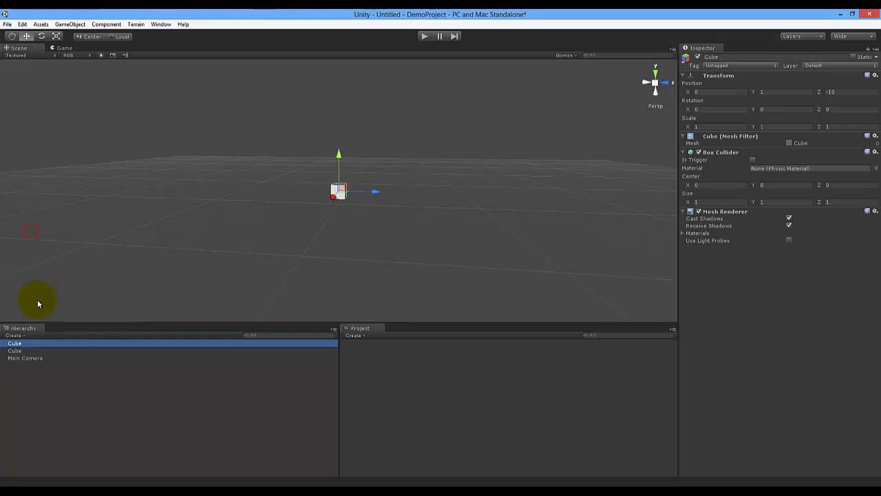
left_click(14, 336)
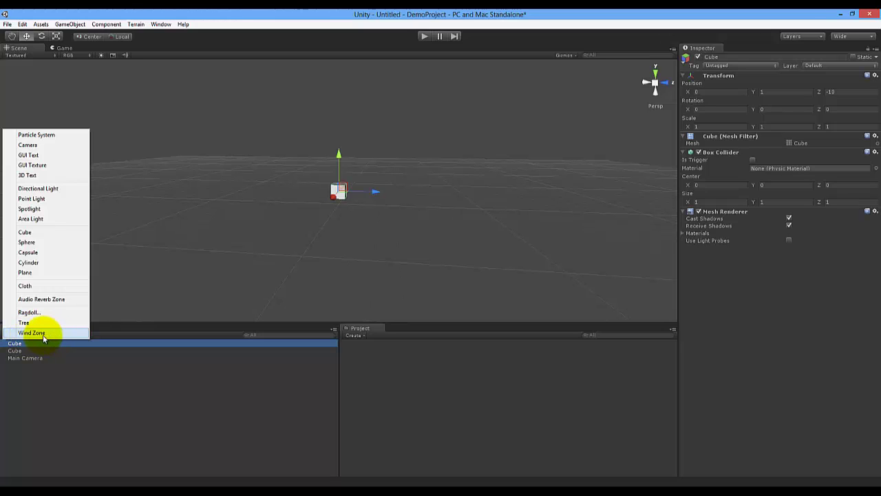
left_click(31, 332)
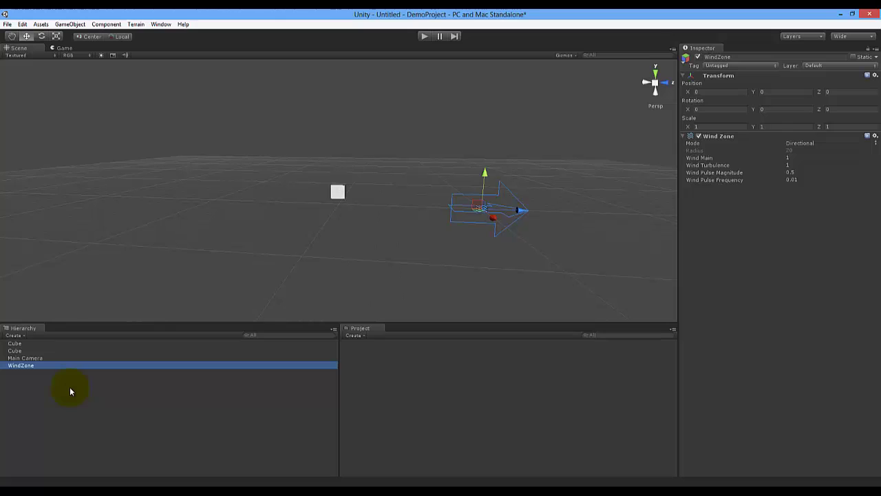
Step: Delete the wind zone and one of the two cubes from the scene
left_click(11, 368)
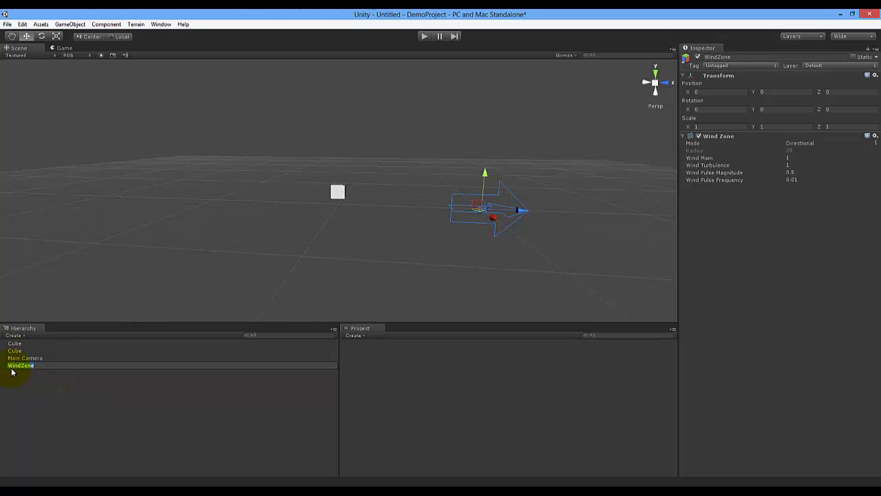
key("BackSpace")
key("Return")
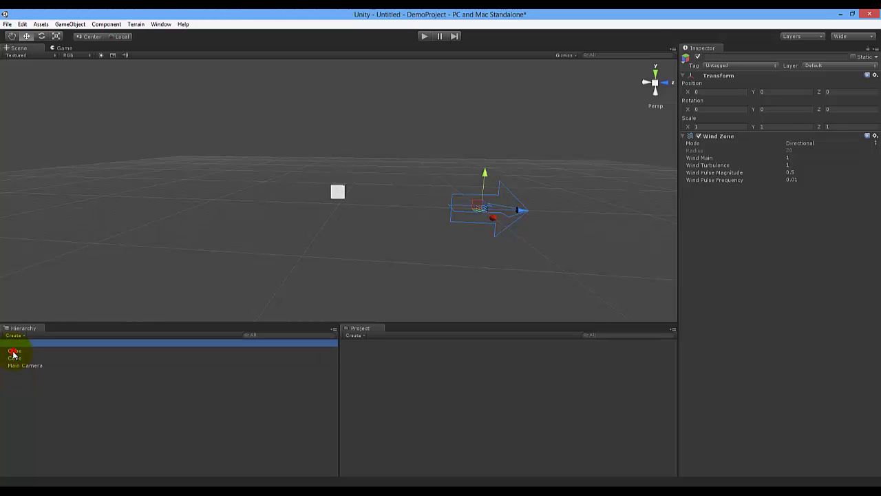
key("Delete")
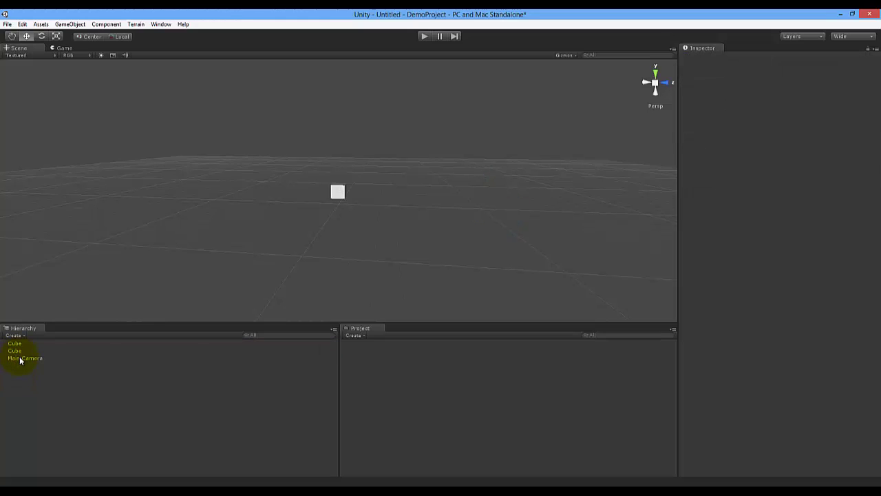
left_click(13, 344)
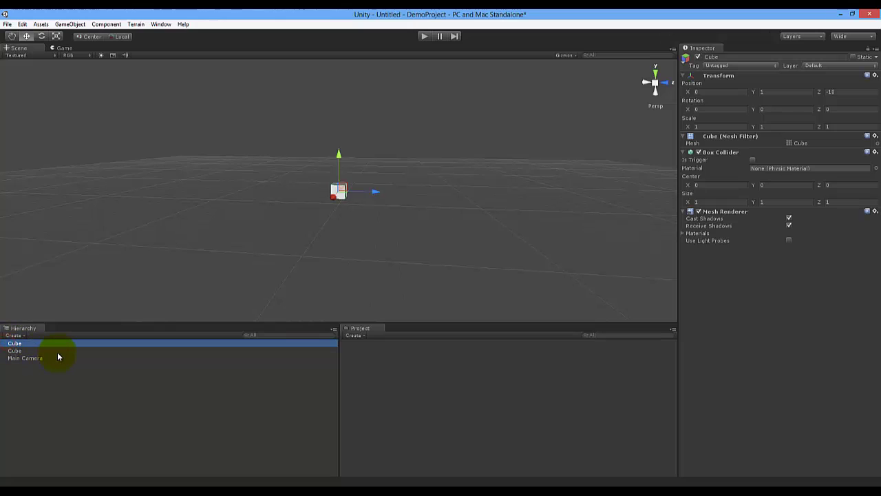
key("Delete")
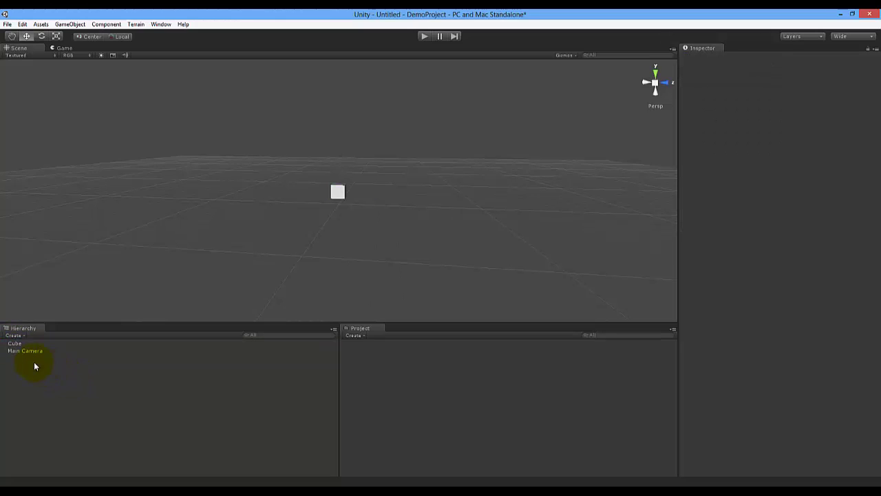
Step: Set the remaining cube's position to Y 0 and Z 0 so it sits at the origin
left_click(15, 344)
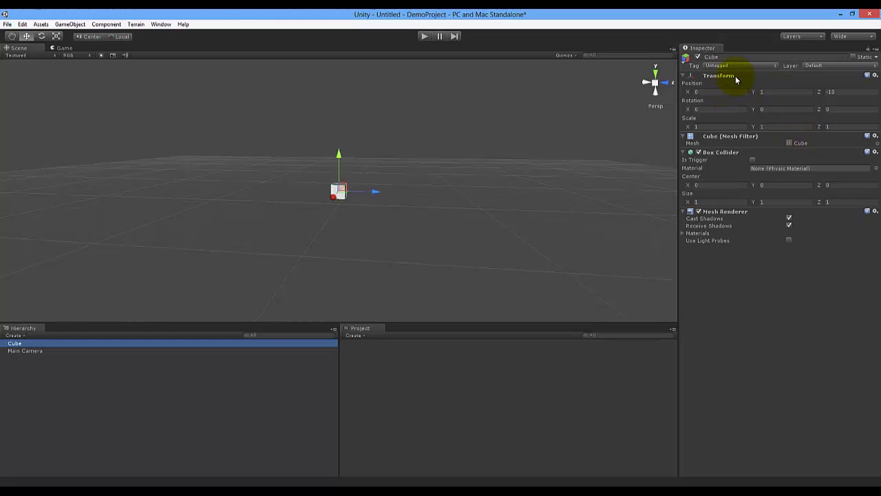
left_click(773, 92)
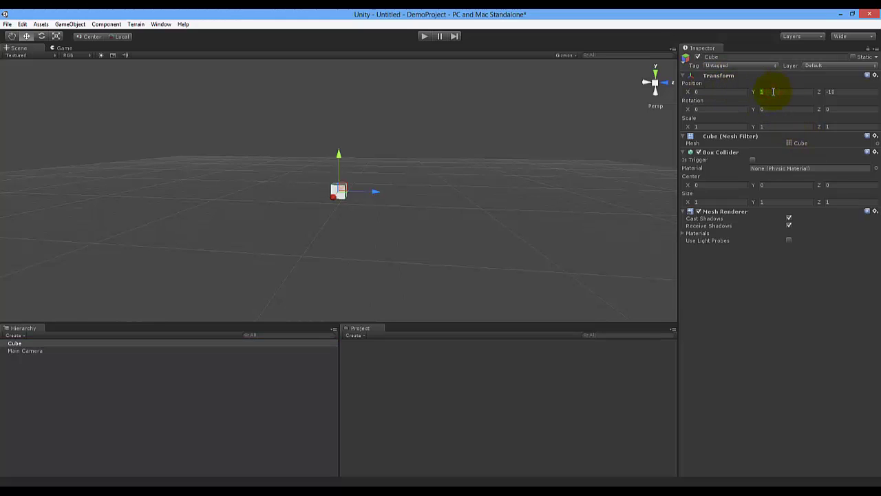
type("0")
left_click(840, 91)
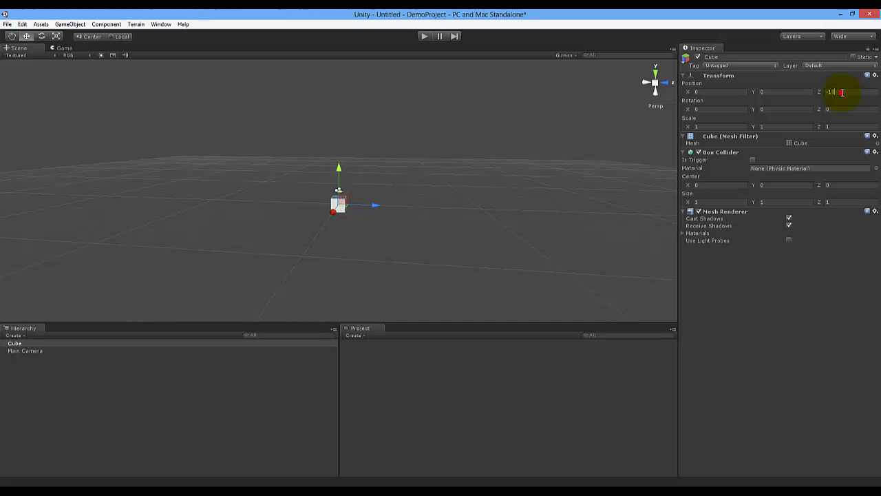
type("0")
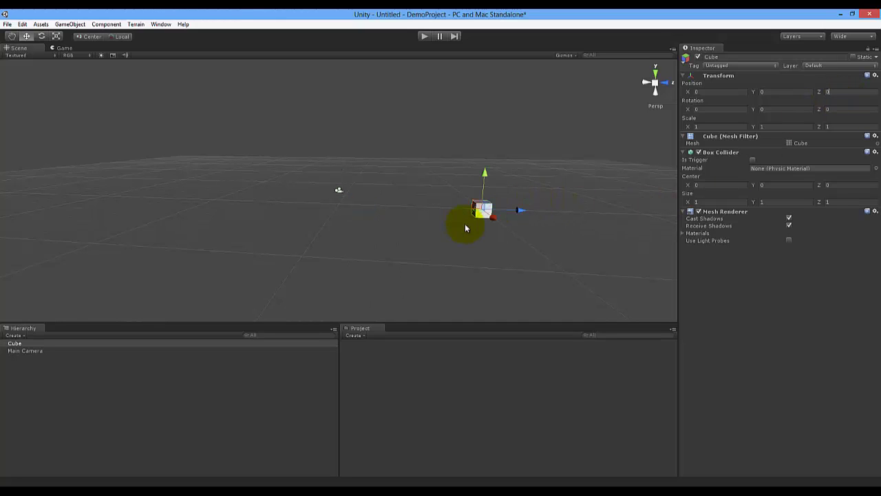
right_click_drag(581, 214, 408, 243)
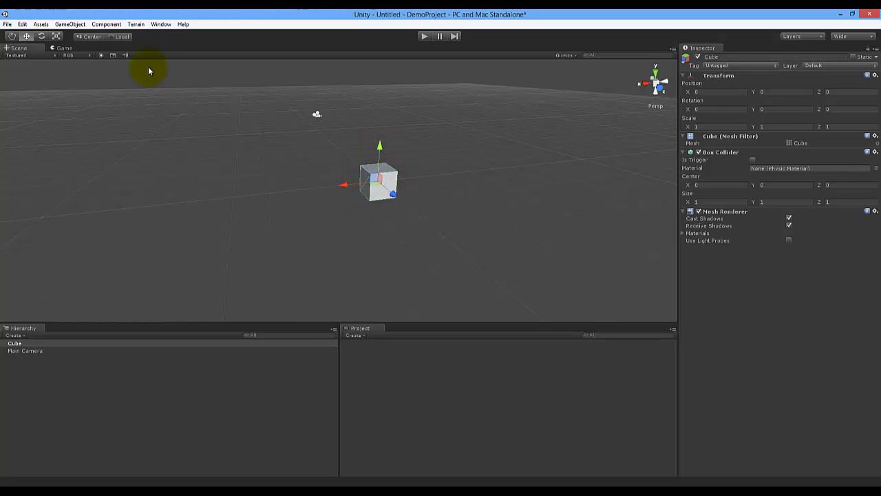
Step: Move the cube along its axes and planes with the Move tool to about X -0.03, Y -0.45, Z 0.14
left_click(41, 35)
left_click(27, 36)
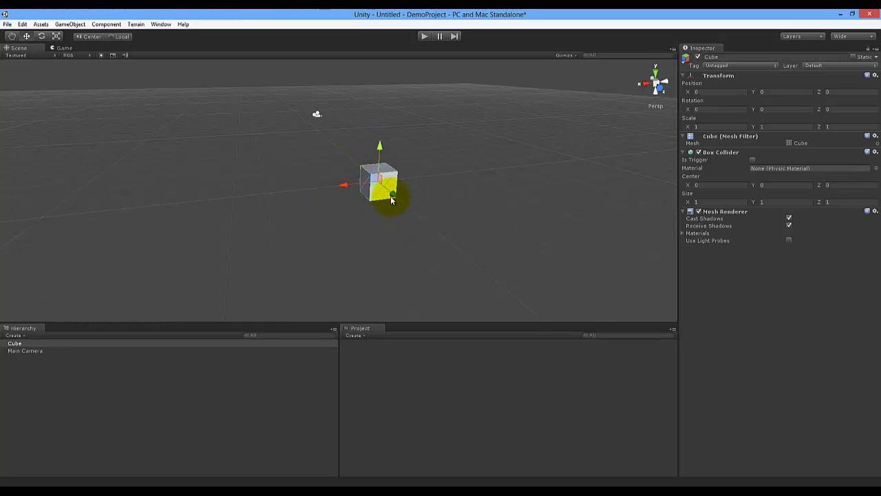
left_click_drag(392, 193, 401, 167)
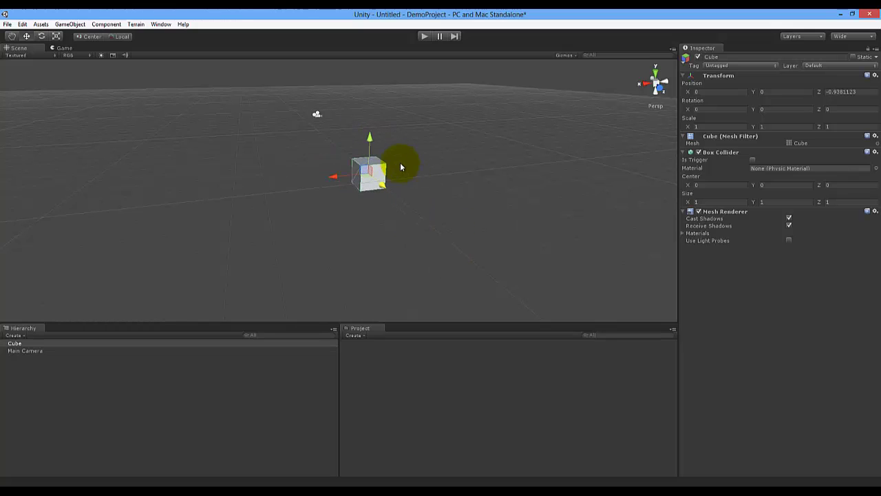
mouse_move(333, 177)
left_mouse_down()
mouse_move(258, 198)
mouse_move(474, 161)
mouse_move(325, 190)
mouse_move(434, 181)
mouse_move(379, 187)
left_mouse_up()
left_click_drag(415, 134, 384, 160)
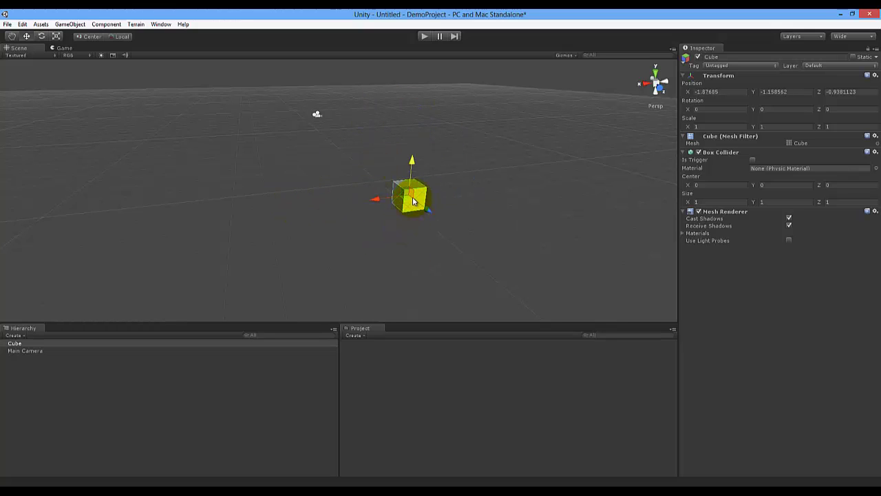
scroll(409, 197, "up", 5)
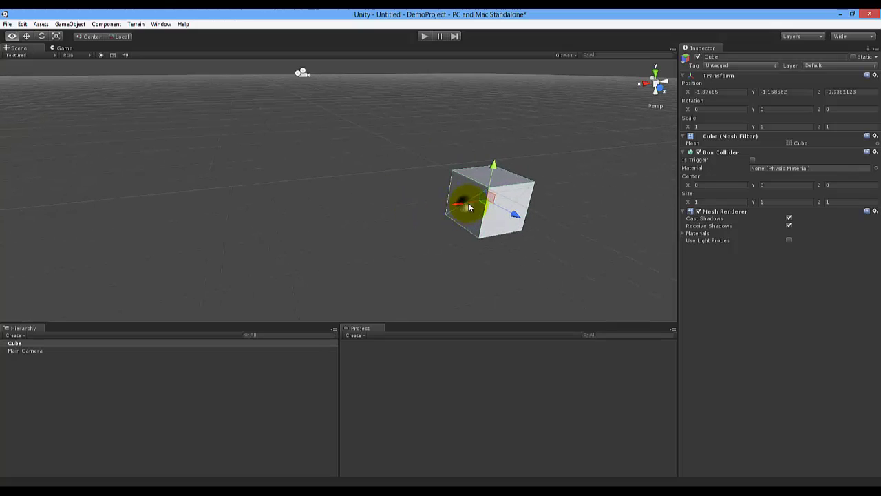
scroll(489, 210, "down", 3)
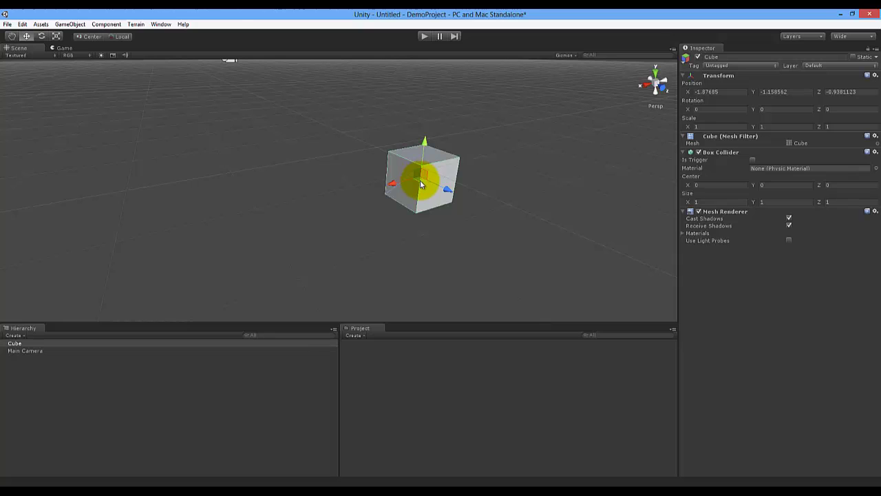
left_click_drag(421, 184, 383, 159)
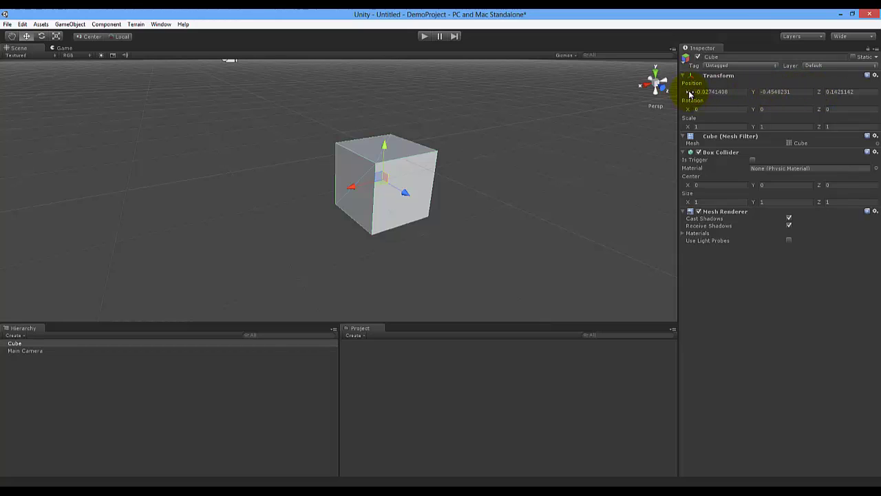
Step: Adjust the cube's position values to X 0.15, Y -0.59 and Z -0.35
mouse_move(686, 95)
left_mouse_down()
mouse_move(605, 102)
mouse_move(710, 98)
mouse_move(692, 89)
left_mouse_up()
mouse_move(746, 88)
left_mouse_down()
mouse_move(776, 92)
mouse_move(693, 103)
mouse_move(754, 102)
left_mouse_up()
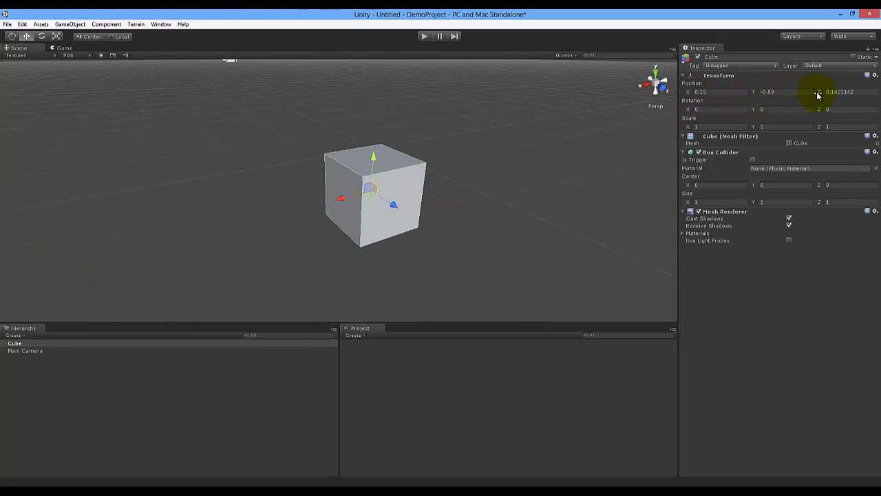
mouse_move(818, 90)
left_mouse_down()
mouse_move(834, 92)
mouse_move(776, 100)
mouse_move(812, 93)
left_mouse_up()
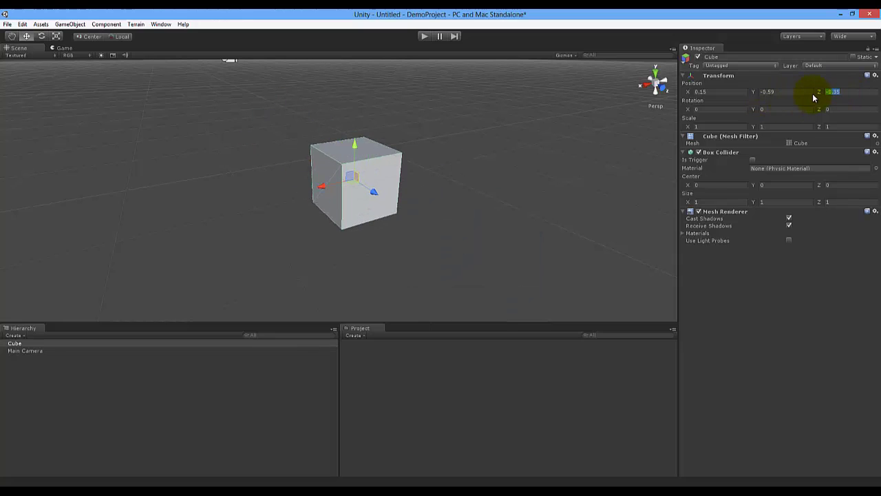
Step: Reset the cube's position to X 0, Y 0 and Z 0
left_click(728, 92)
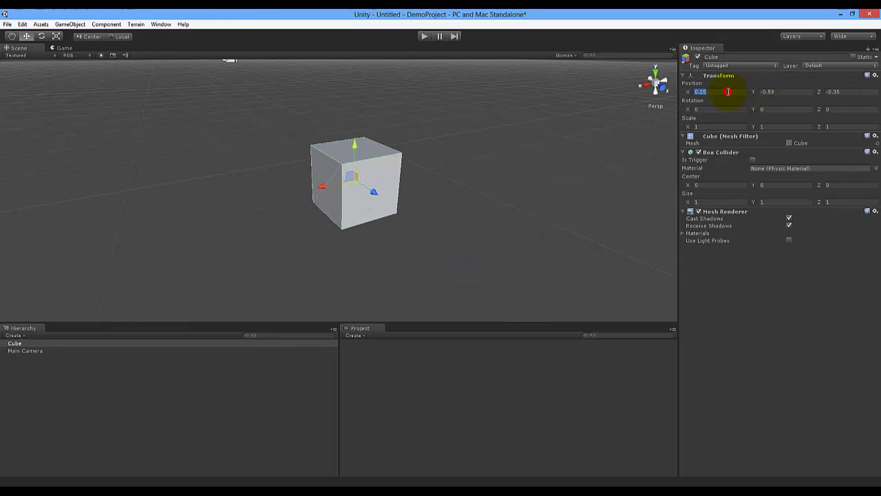
type("0")
key("Return")
left_click(786, 91)
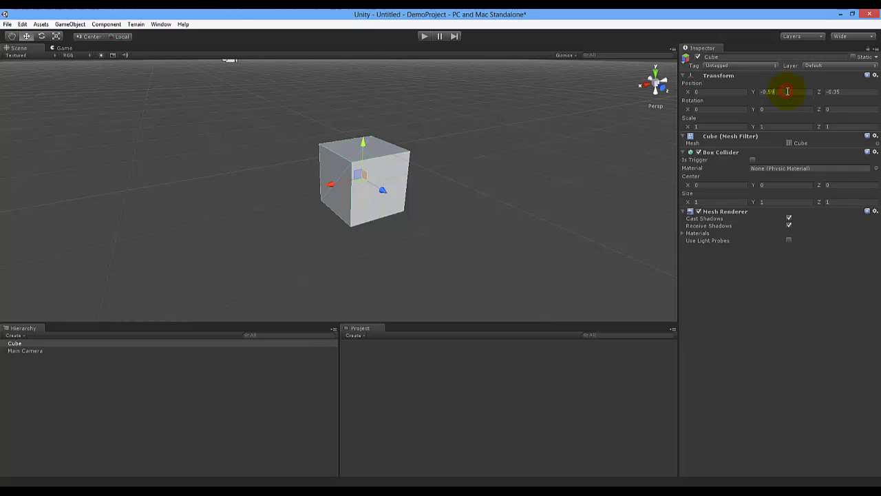
type("0")
key("Return")
left_click(812, 92)
type("0")
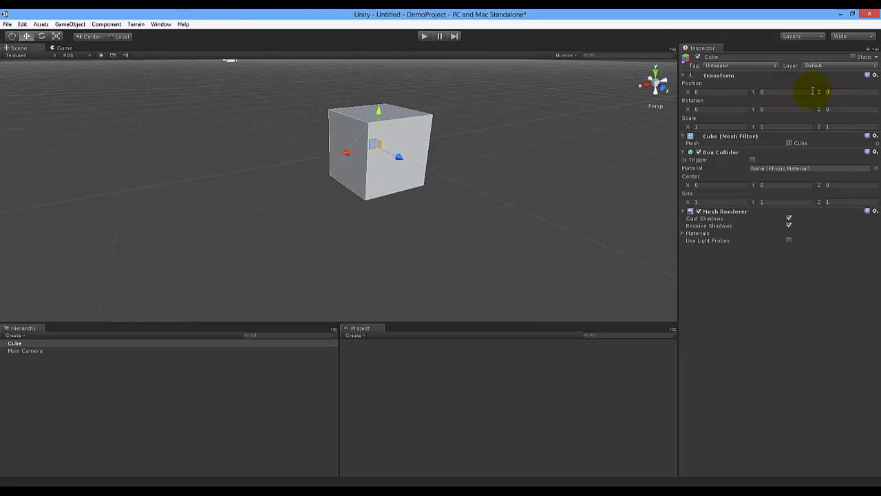
mouse_move(509, 206)
right_mouse_down()
mouse_move(499, 211)
mouse_move(496, 201)
right_mouse_up()
key("s")
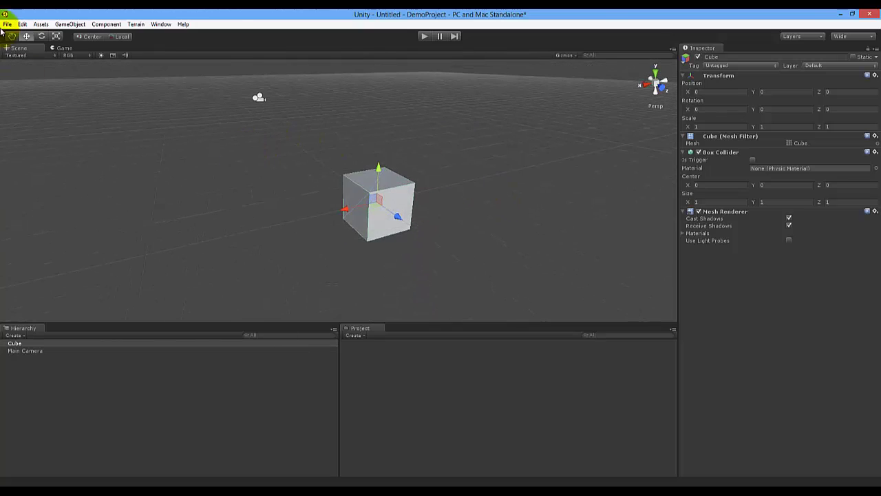
Step: Rotate the cube freely with the Rotate tool to about X -43, Y -425 and Z -382
left_click(42, 37)
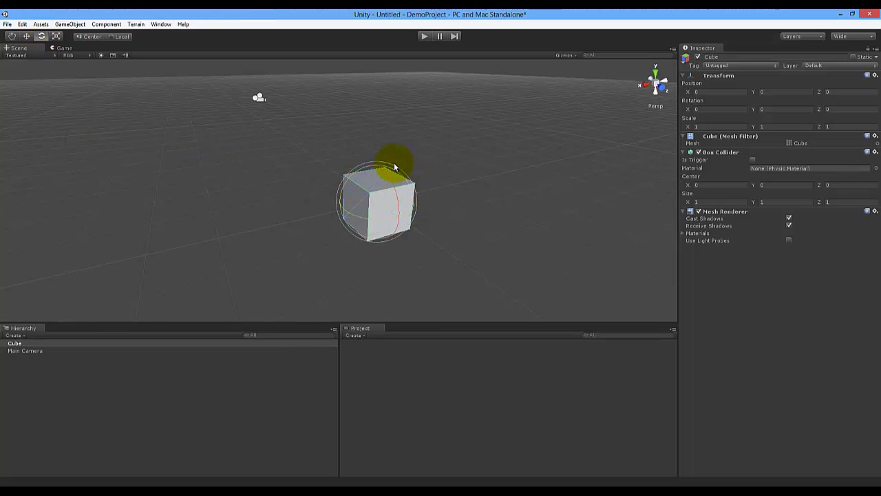
left_click_drag(389, 183, 371, 195)
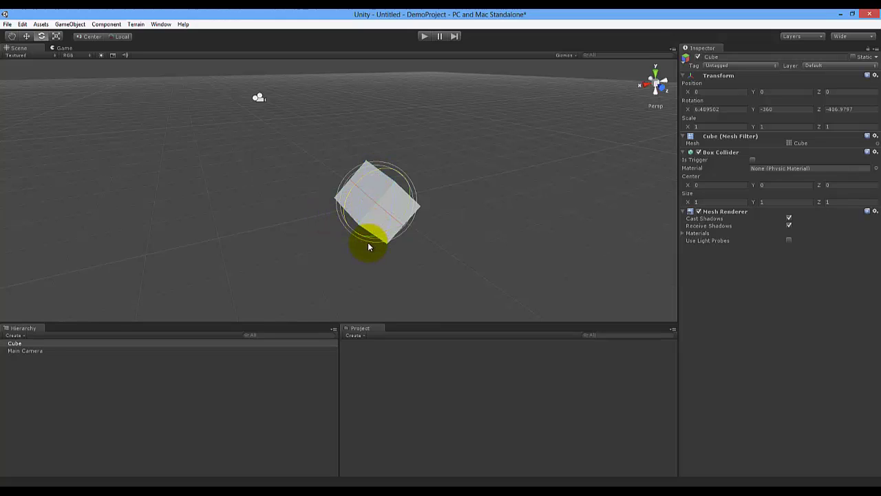
left_click_drag(378, 236, 454, 224)
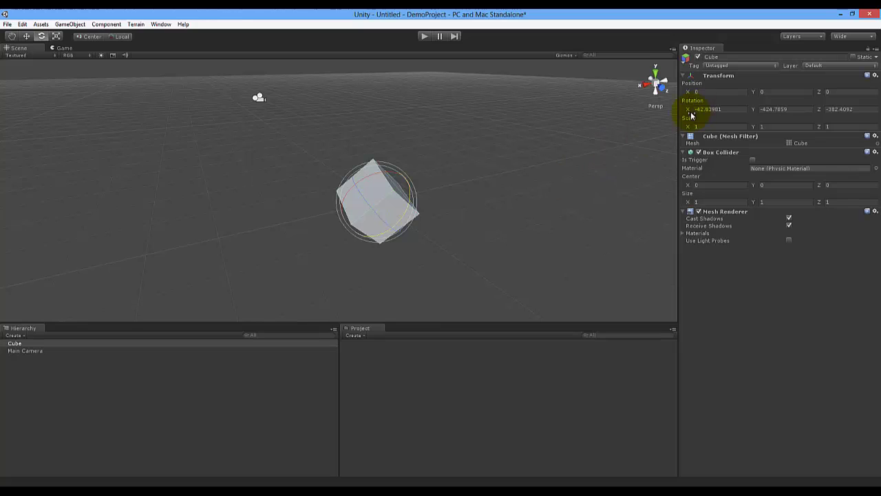
Step: Adjust the cube's rotation values to X -33.81, Y -420.7 and Z -392.3
left_click_drag(686, 109, 832, 134)
mouse_move(753, 109)
left_mouse_down()
mouse_move(831, 108)
mouse_move(750, 109)
mouse_move(726, 122)
mouse_move(802, 122)
mouse_move(572, 144)
mouse_move(848, 130)
mouse_move(758, 135)
mouse_move(760, 108)
mouse_move(742, 104)
mouse_move(749, 109)
left_mouse_up()
left_click(827, 110)
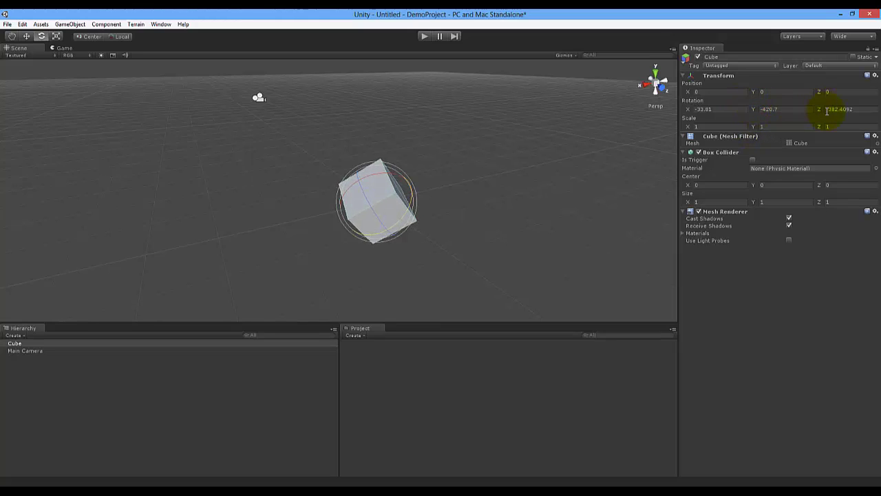
mouse_move(821, 112)
left_mouse_down()
mouse_move(831, 112)
mouse_move(814, 106)
left_mouse_up()
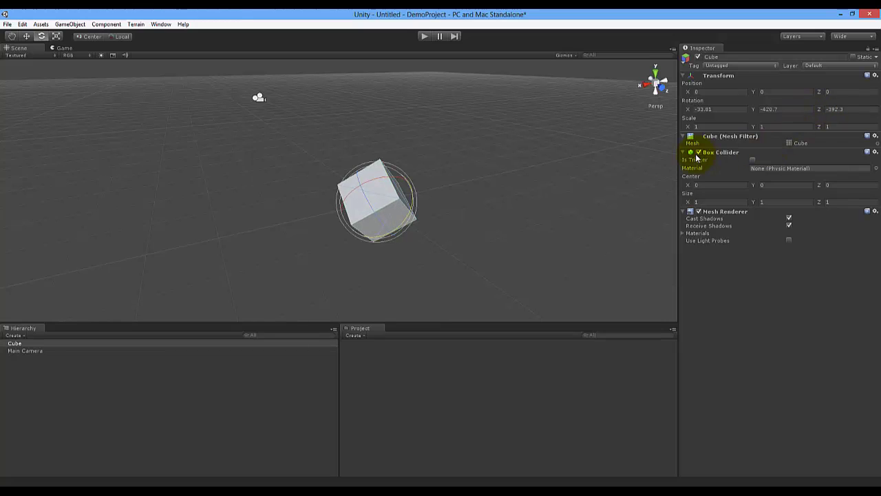
Step: Reset the cube's rotation to 0 on the X, Y and Z axes
left_click(728, 109)
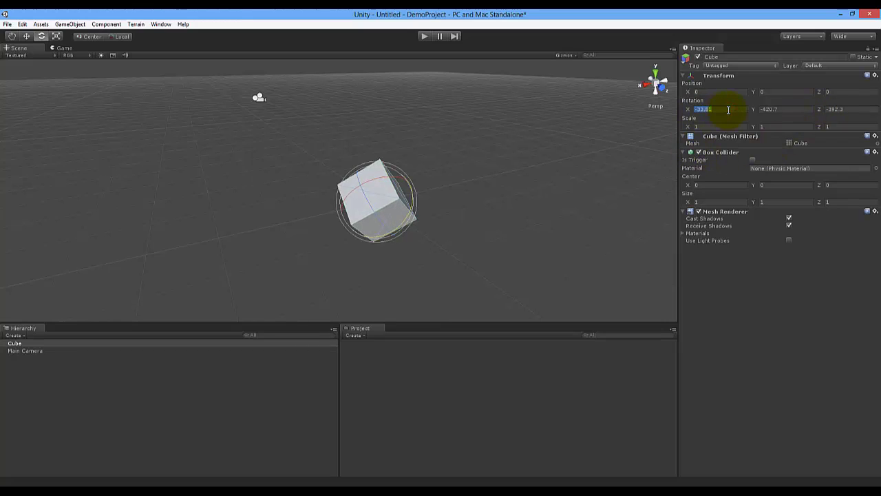
type("0")
left_click(778, 109)
type("0")
left_click(850, 108)
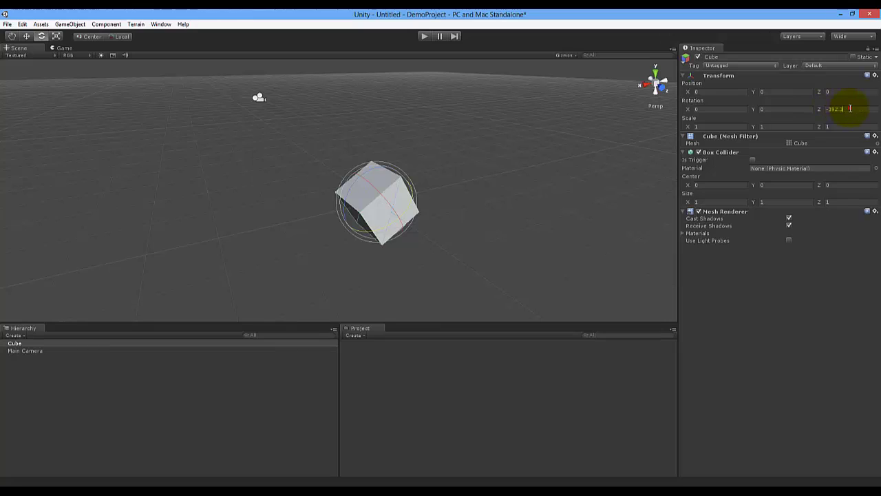
type("0")
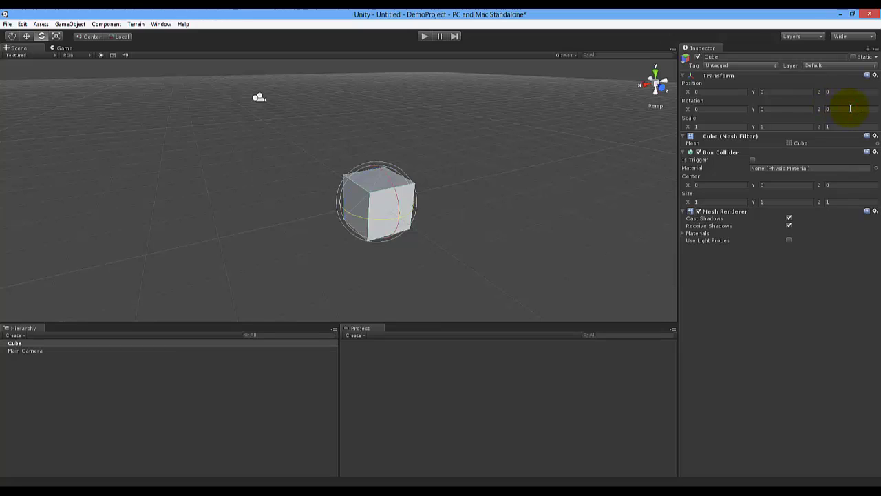
Step: Scale the cube with the Scale tool into a wide, thin slab of about X 6.24, Y 0.08, Z 5.01
left_click(55, 38)
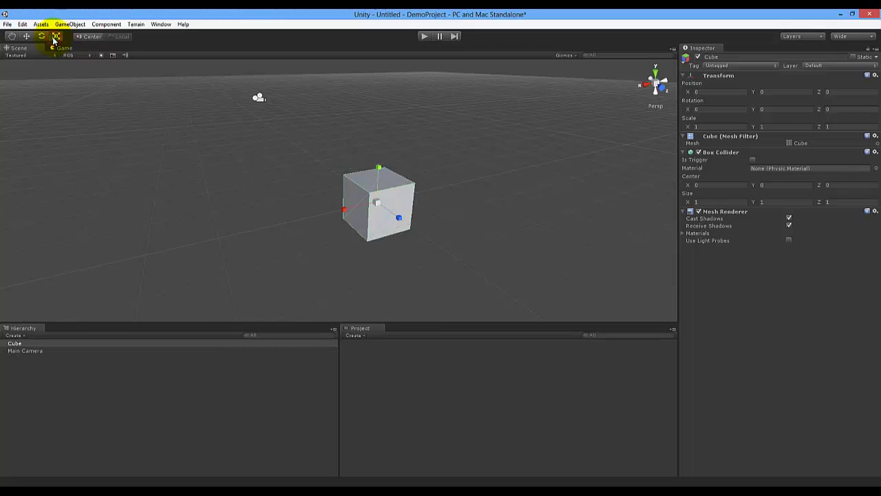
key("e")
key("r")
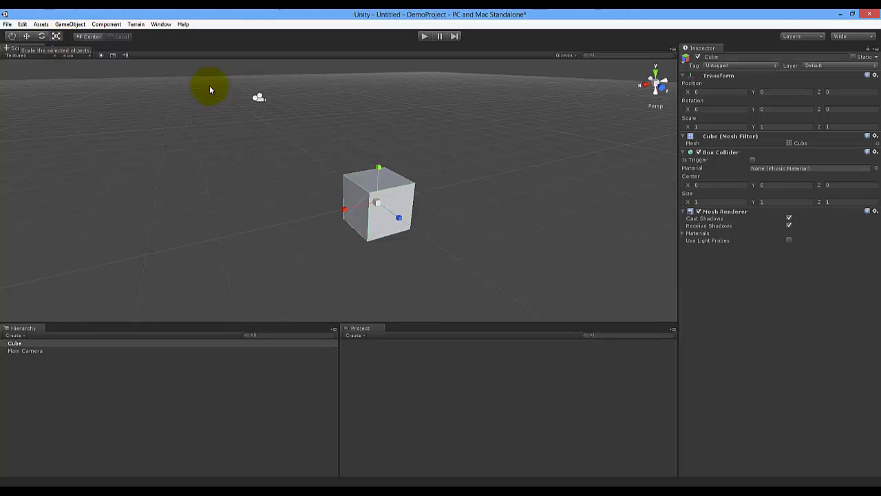
left_click(378, 202)
left_click_drag(377, 202, 432, 182)
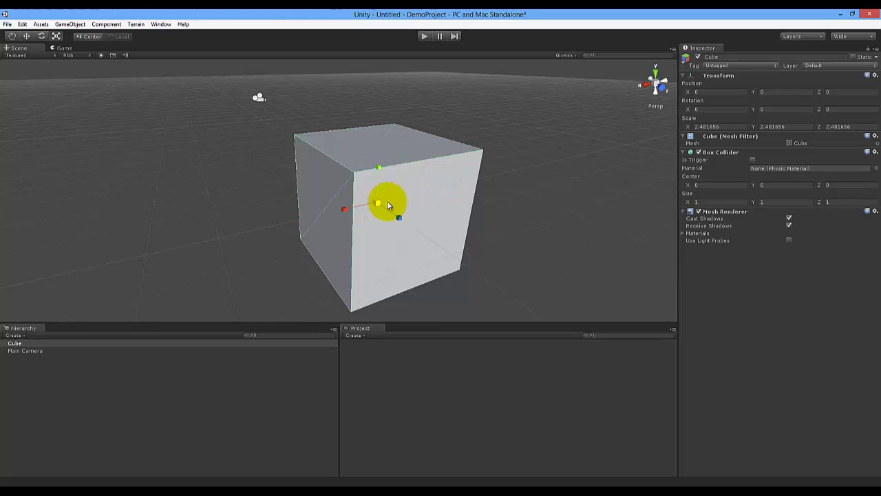
mouse_move(377, 203)
left_mouse_down()
mouse_move(368, 194)
mouse_move(383, 166)
mouse_move(384, 197)
mouse_move(298, 221)
mouse_move(384, 232)
mouse_move(454, 272)
mouse_move(434, 241)
mouse_move(370, 218)
left_mouse_up()
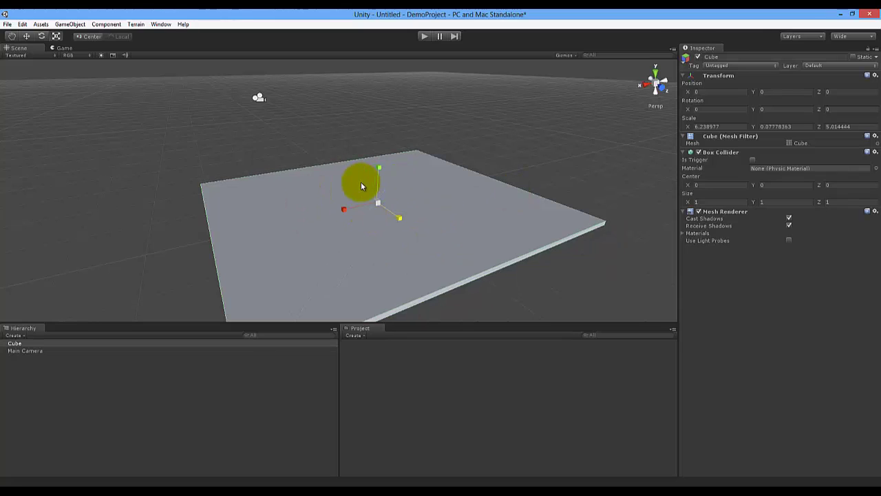
Step: Reset the cube's scale to 1 on the X, Y and Z axes
left_click(729, 127)
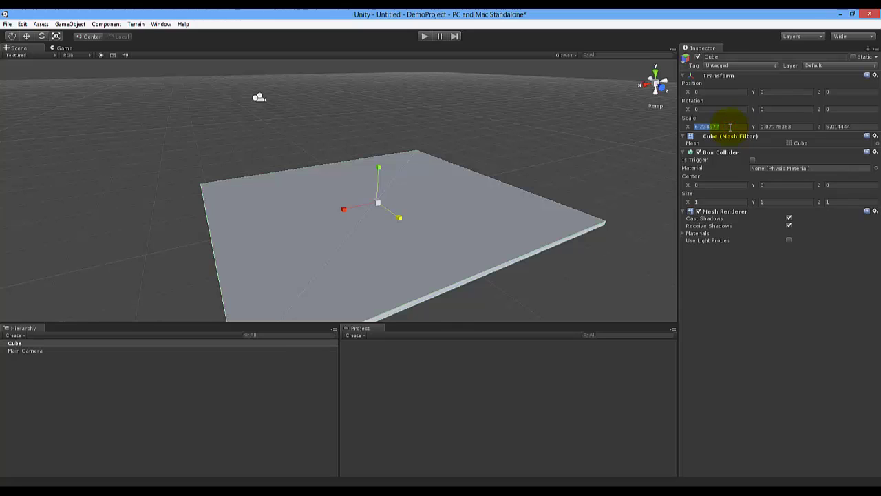
type("1")
key("Return")
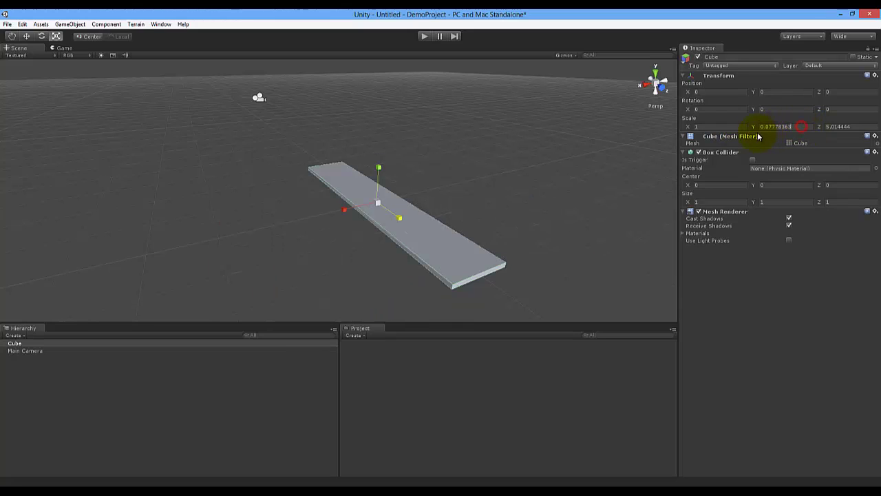
left_click_drag(801, 127, 744, 126)
type("1")
key("Return")
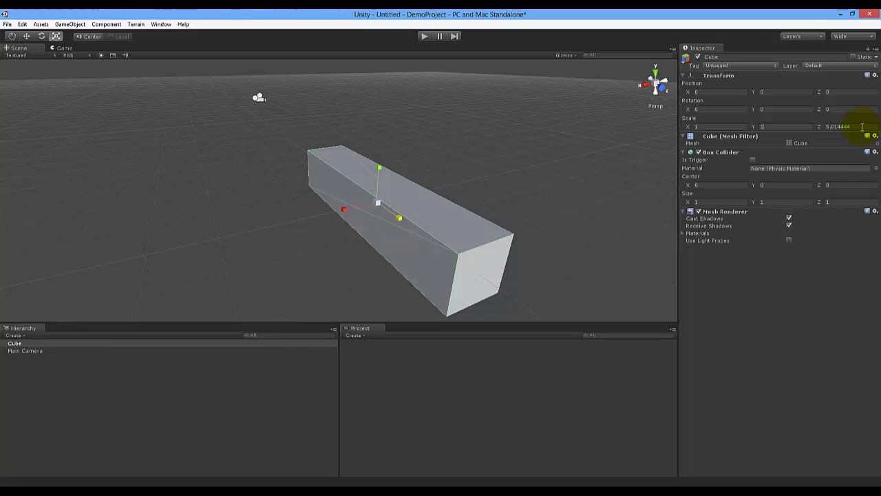
left_click_drag(850, 128, 818, 130)
type("1")
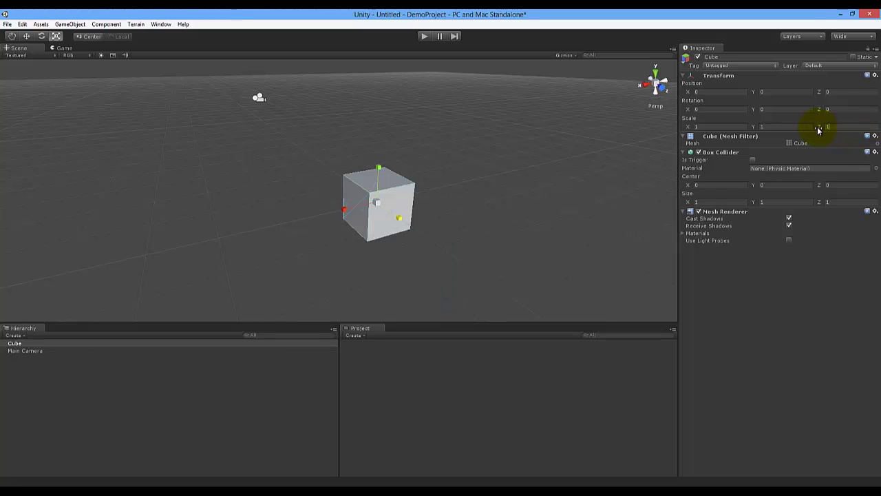